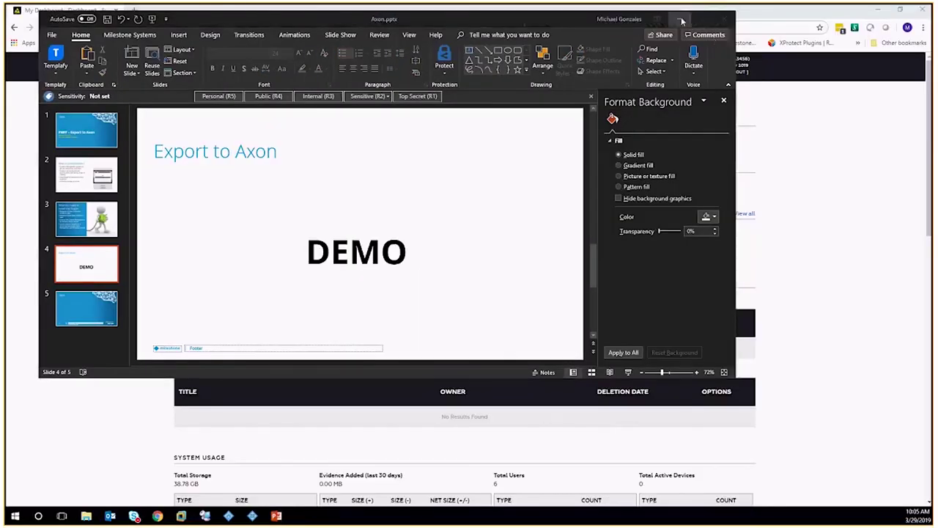
Review the Upload to Axon remote connection configuration in XProtect Management Client and switch to XProtect Smart Client.
{"action": "left_click", "coordinate": [679, 19]}
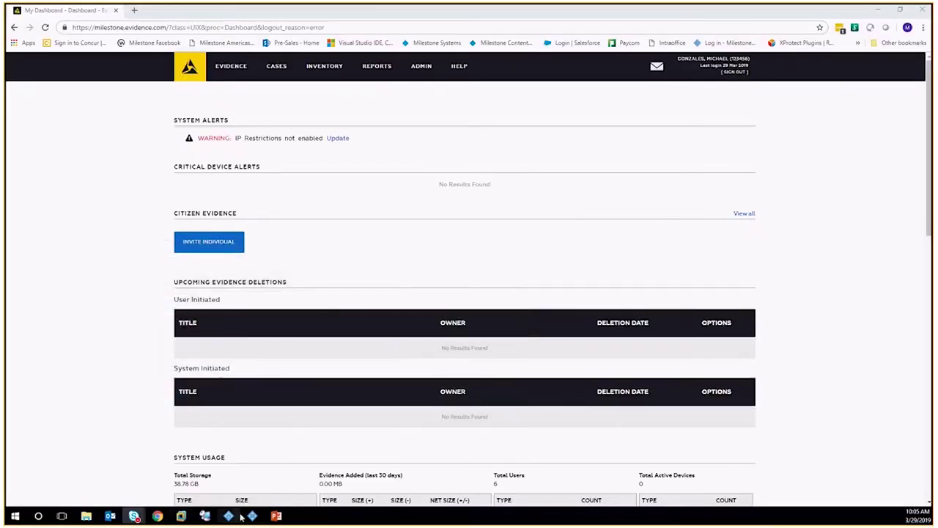
{"action": "left_click", "coordinate": [230, 517]}
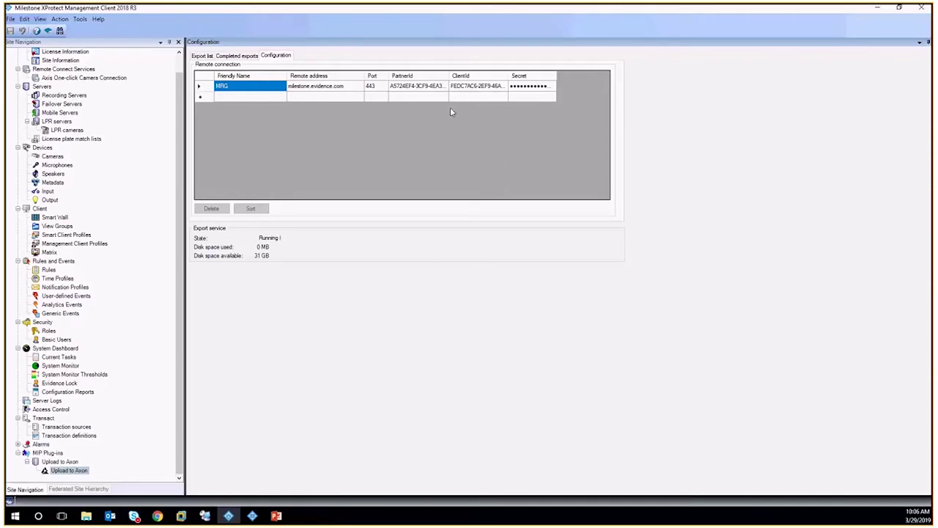
{"action": "left_click", "coordinate": [255, 517]}
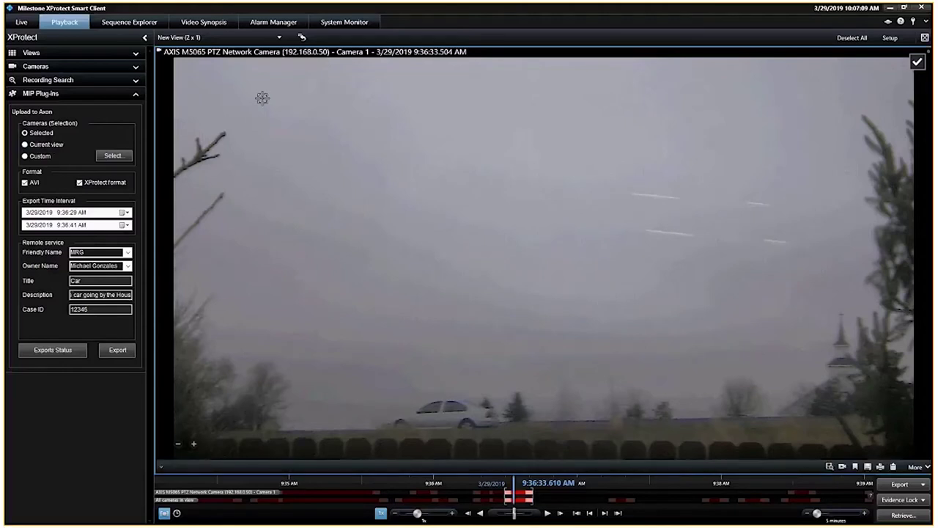
Try the Current view and Custom camera selections in the two-camera view, and browse the 2018r3-corp server in the camera picker.
{"action": "double_click", "coordinate": [485, 56]}
{"action": "left_click", "coordinate": [48, 145]}
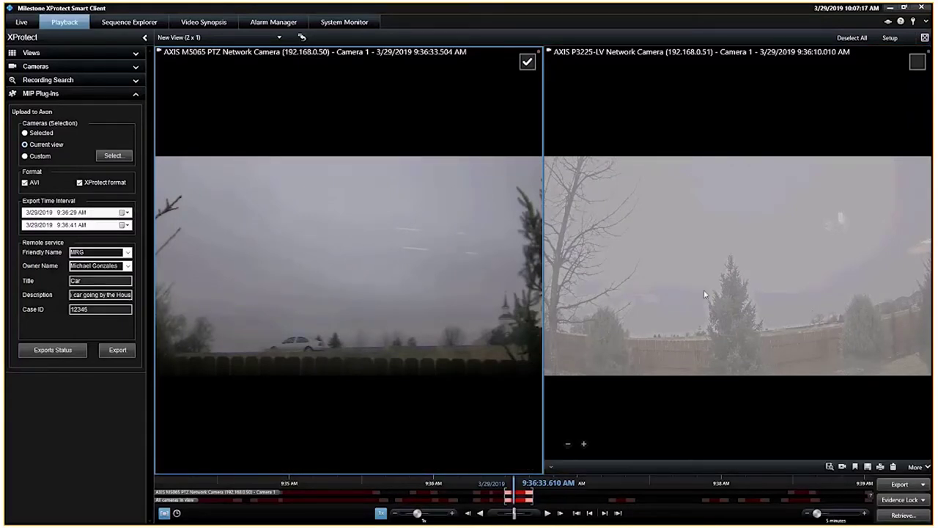
{"action": "left_click", "coordinate": [39, 157]}
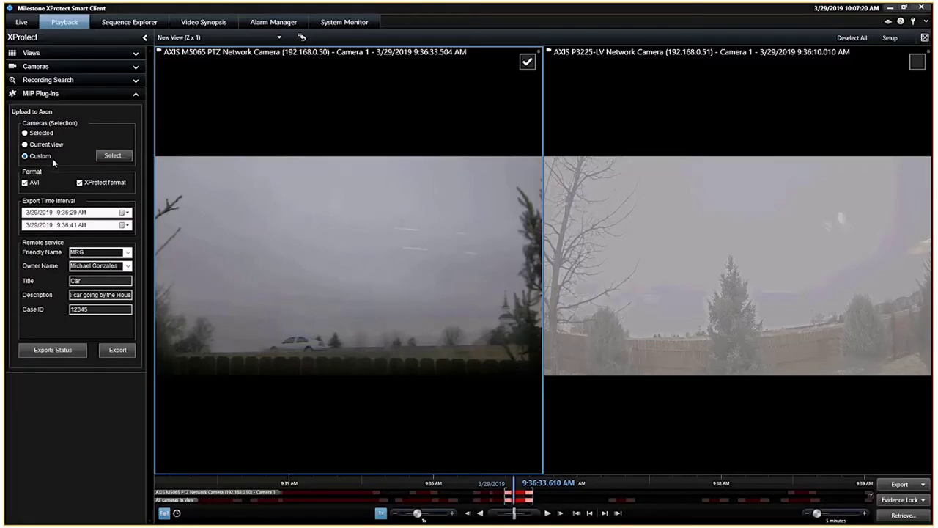
{"action": "left_click", "coordinate": [113, 156]}
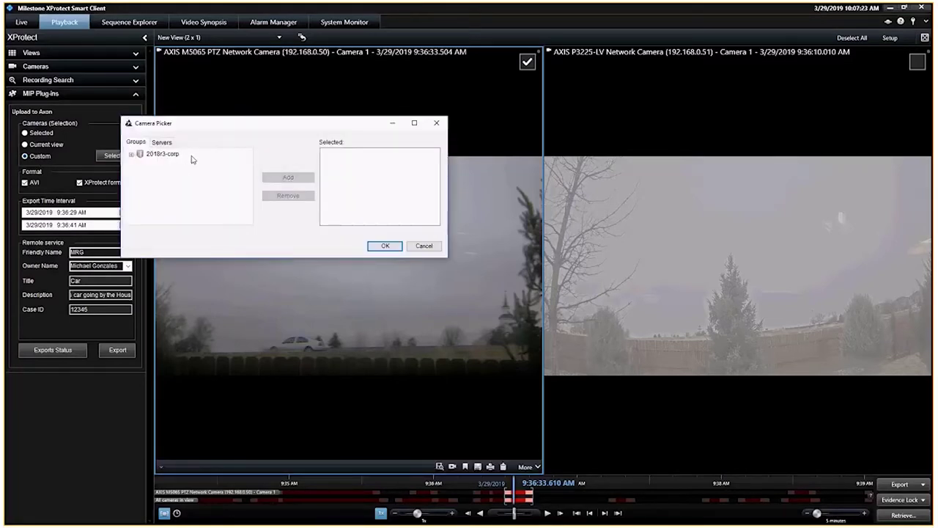
{"action": "left_click", "coordinate": [131, 154]}
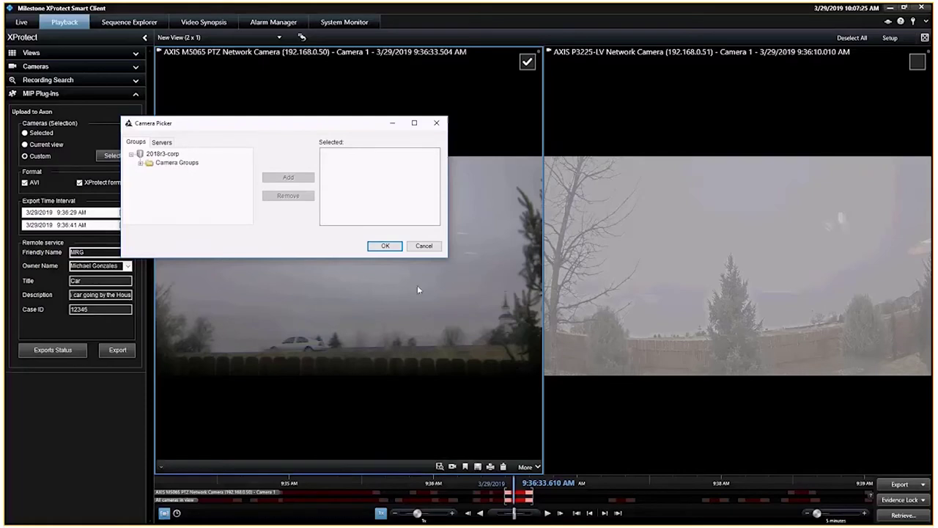
{"action": "left_click", "coordinate": [423, 246]}
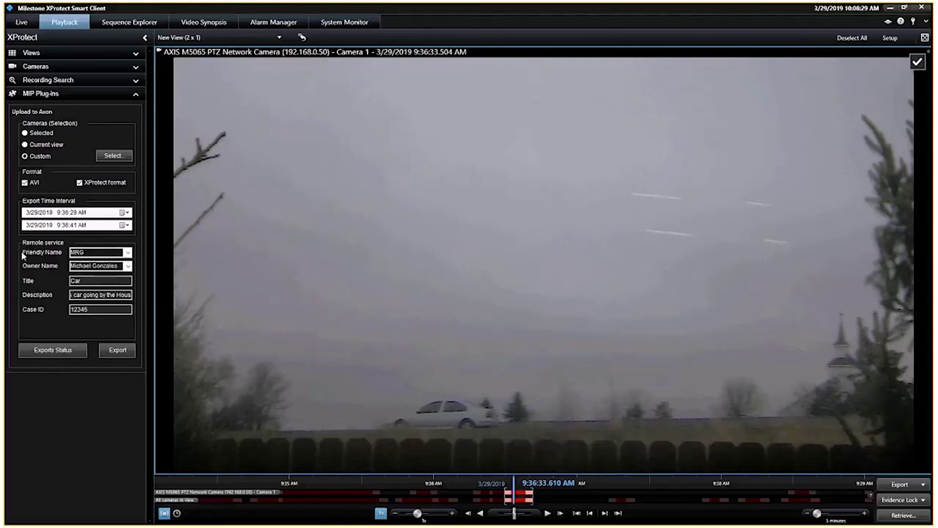
Choose MRG as the remote service's friendly name and select the evidence owner's name for the Axon upload.
{"action": "left_click", "coordinate": [128, 253]}
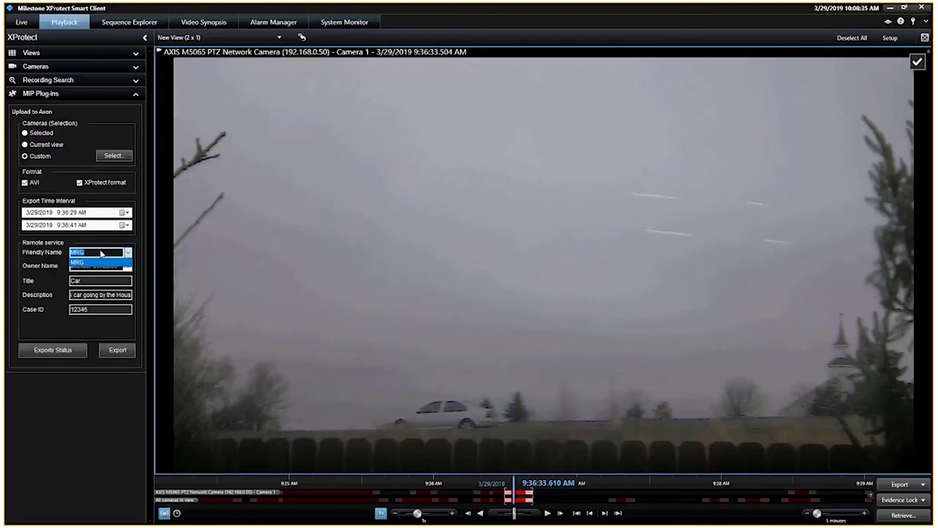
{"action": "left_click", "coordinate": [82, 263]}
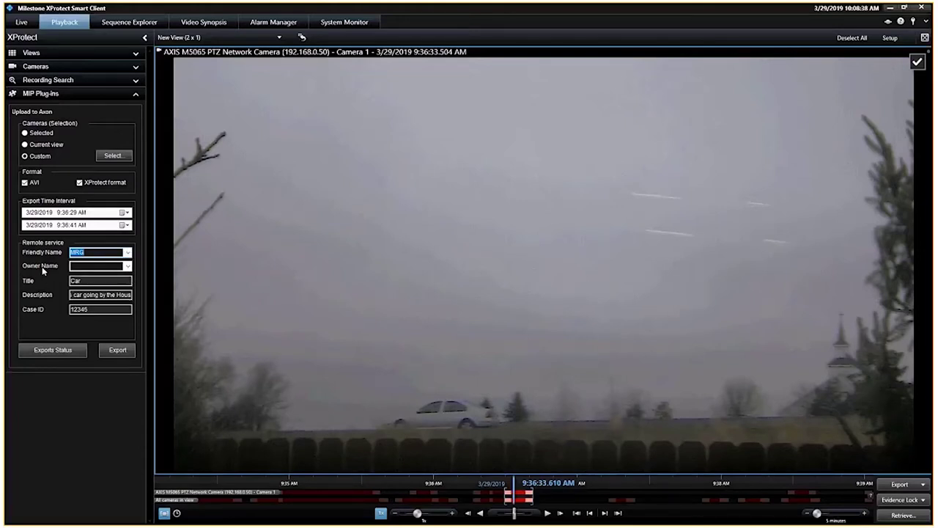
{"action": "left_click", "coordinate": [128, 267]}
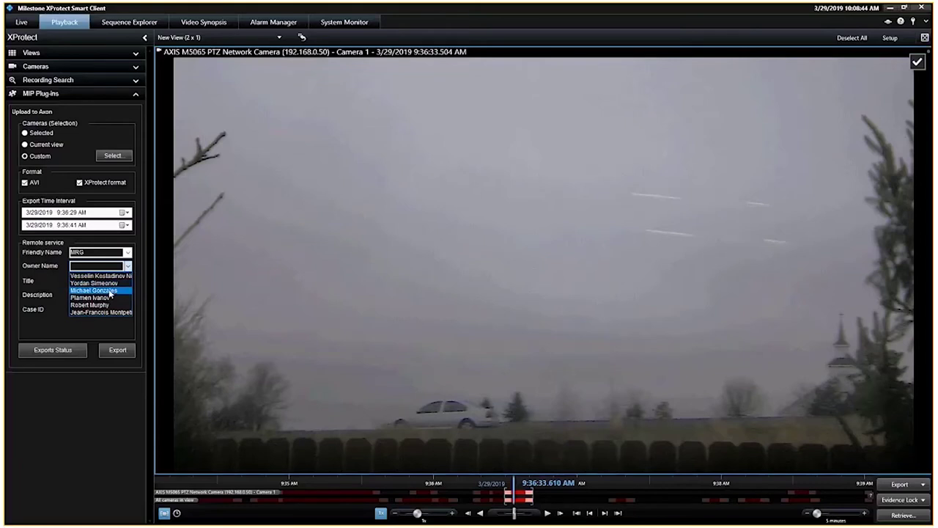
{"action": "left_click", "coordinate": [109, 292]}
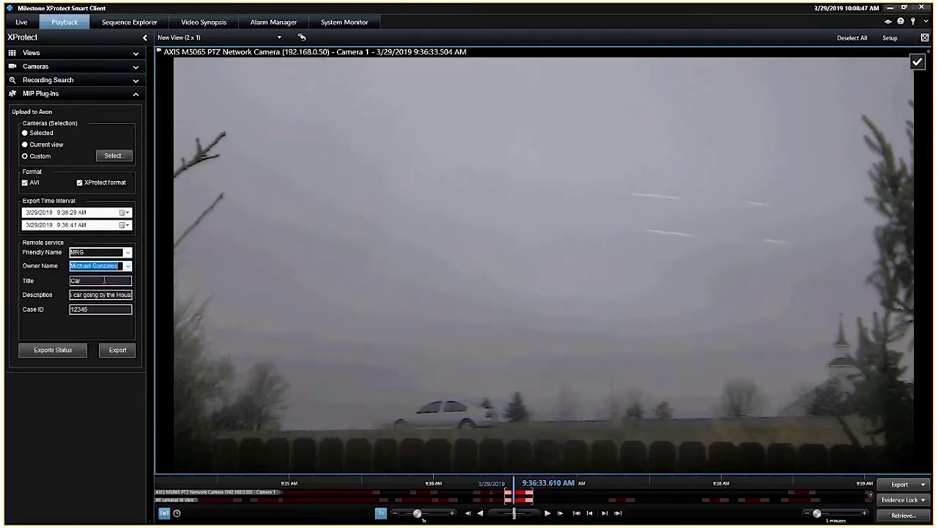
{"action": "left_click", "coordinate": [98, 280]}
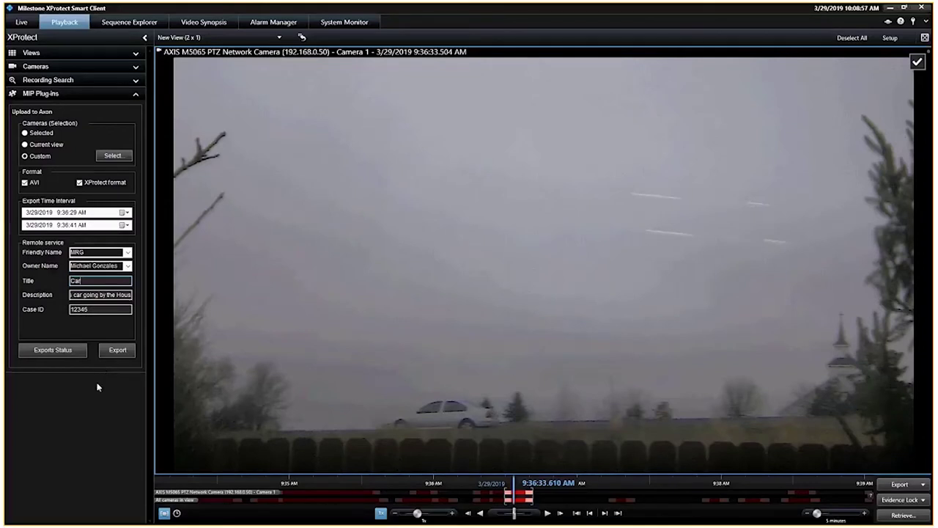
Set the camera selection for the Axon upload to Selected and export the clip.
{"action": "left_click", "coordinate": [122, 351]}
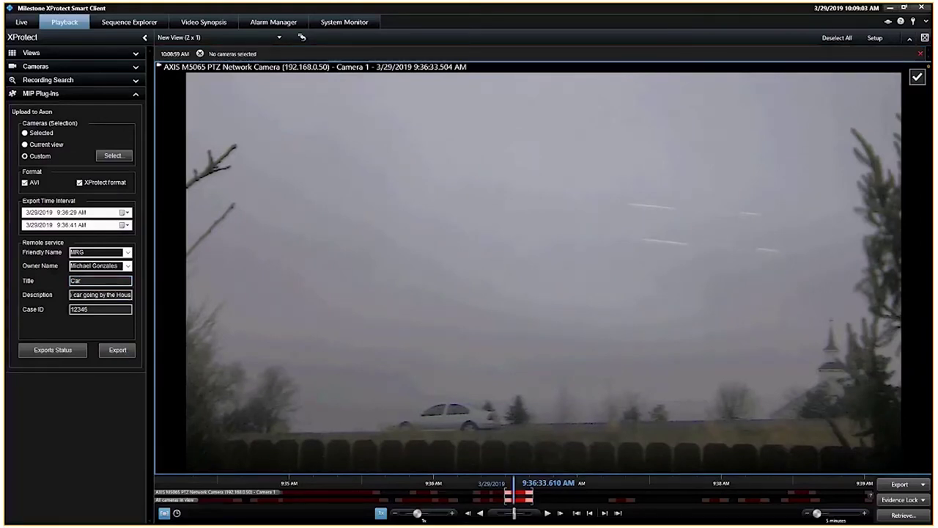
{"action": "mouse_move", "coordinate": [406, 225]}
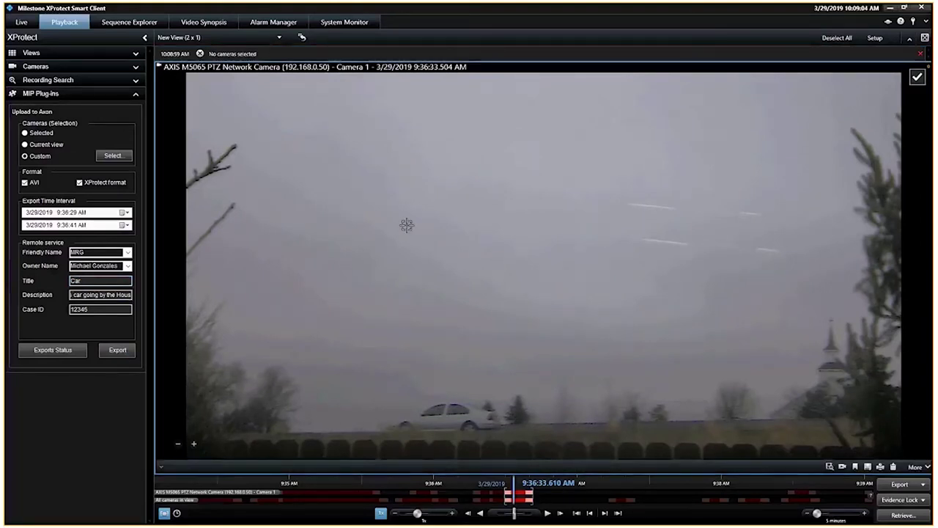
{"action": "left_click", "coordinate": [30, 133]}
{"action": "left_click", "coordinate": [119, 351]}
{"action": "left_click", "coordinate": [918, 55]}
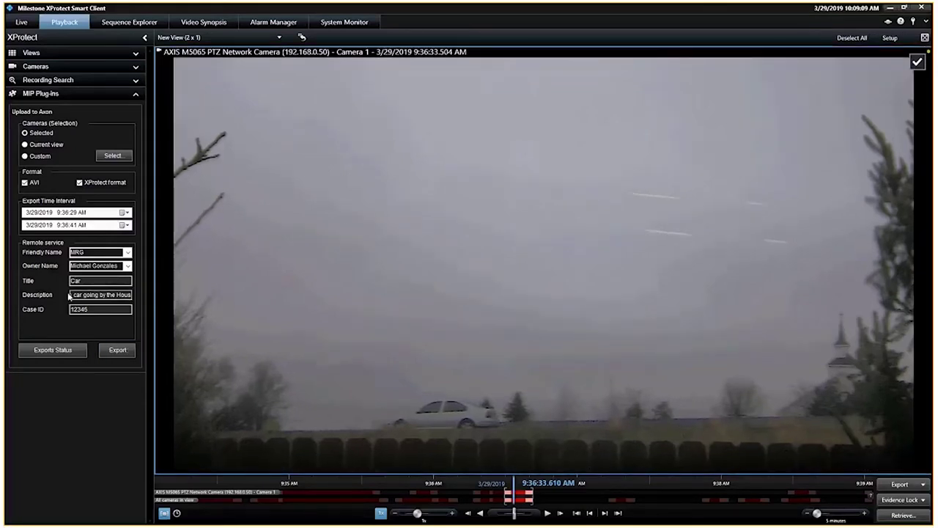
{"action": "left_click", "coordinate": [124, 351]}
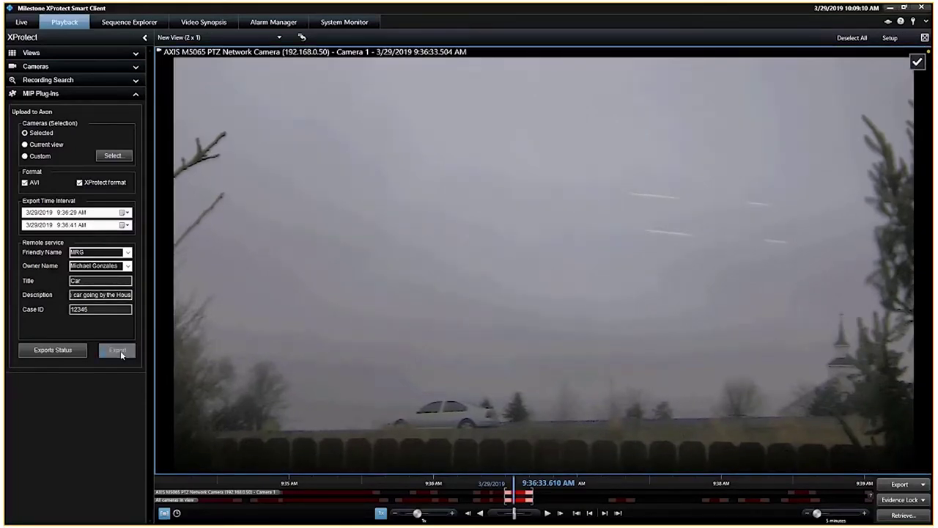
{"action": "left_click", "coordinate": [119, 352]}
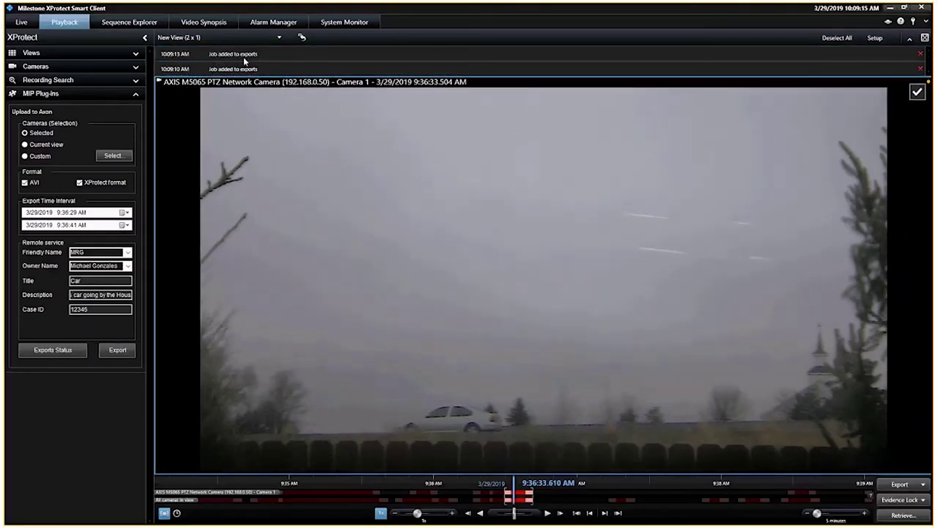
Check the status of the Axon export jobs in the exports list.
{"action": "left_click", "coordinate": [73, 352]}
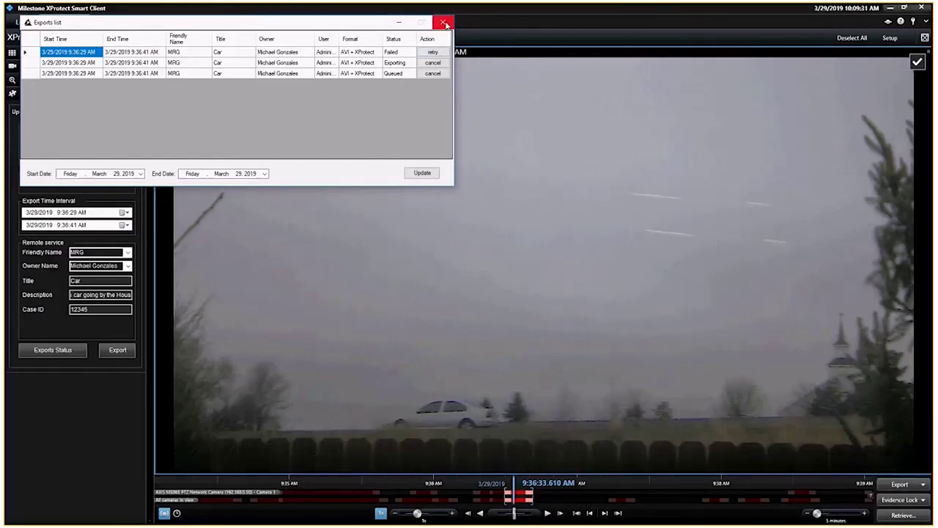
{"action": "left_click", "coordinate": [444, 23]}
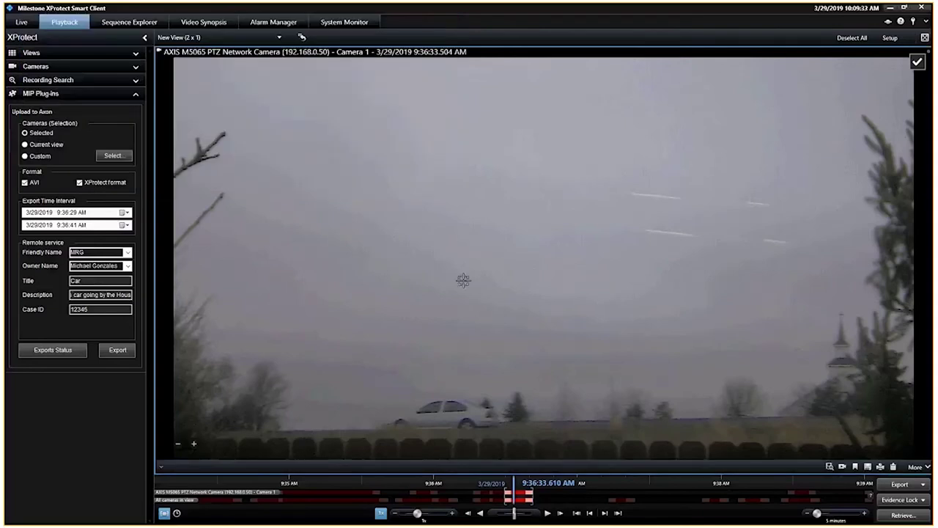
Switch to Evidence.com in Chrome and browse the signed-in user's own evidence items.
{"action": "left_click", "coordinate": [891, 8]}
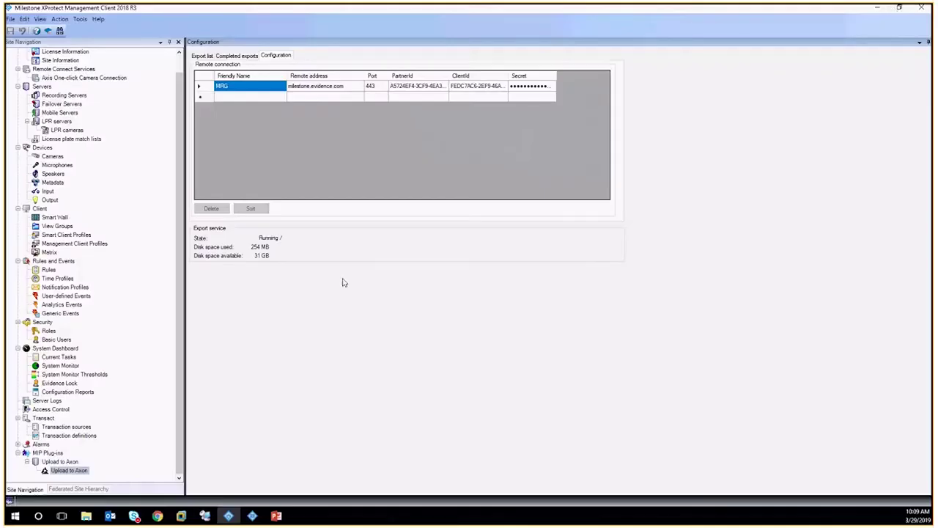
{"action": "left_click", "coordinate": [157, 516]}
{"action": "left_click", "coordinate": [432, 304]}
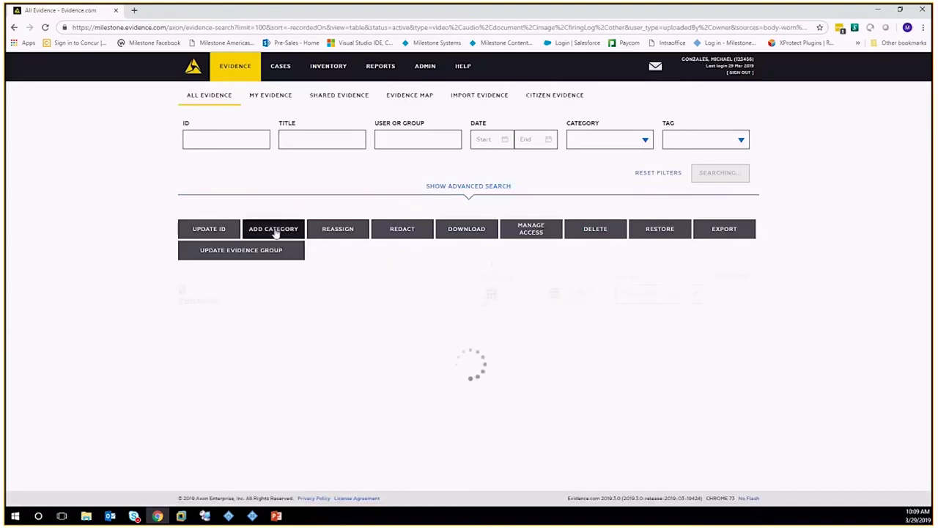
{"action": "left_click", "coordinate": [273, 96]}
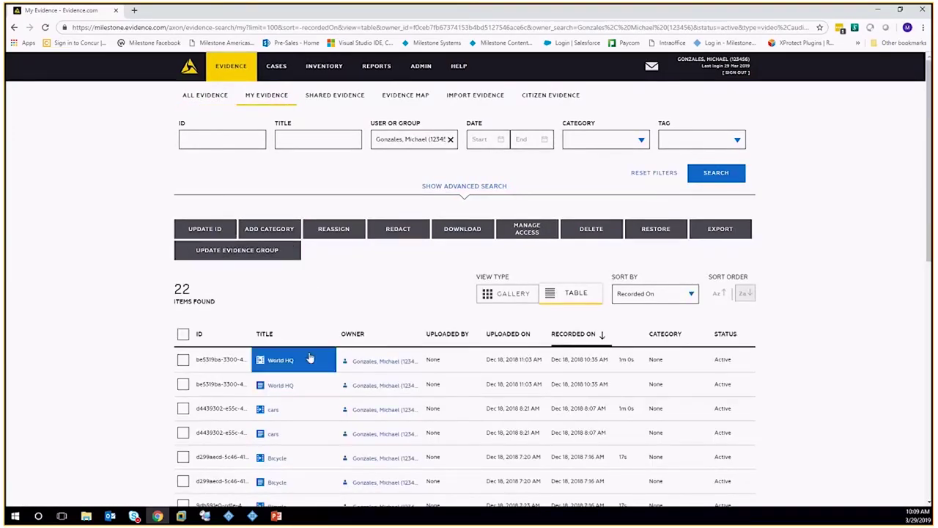
{"action": "scroll", "coordinate": [433, 367], "scroll_direction": "down", "scroll_amount": 1}
{"action": "scroll", "coordinate": [441, 372], "scroll_direction": "down", "scroll_amount": 1}
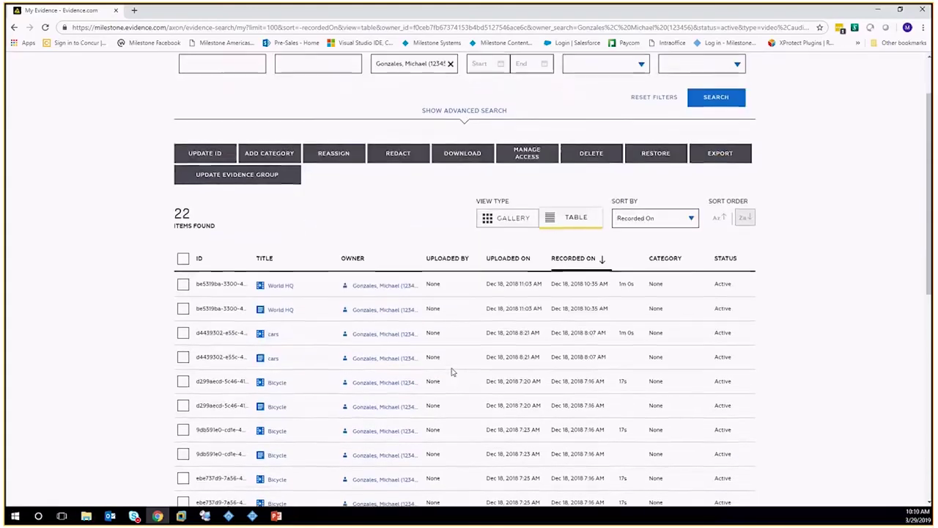
Open the World HQ video evidence, play it, and return to the evidence list.
{"action": "triple_click", "coordinate": [281, 345]}
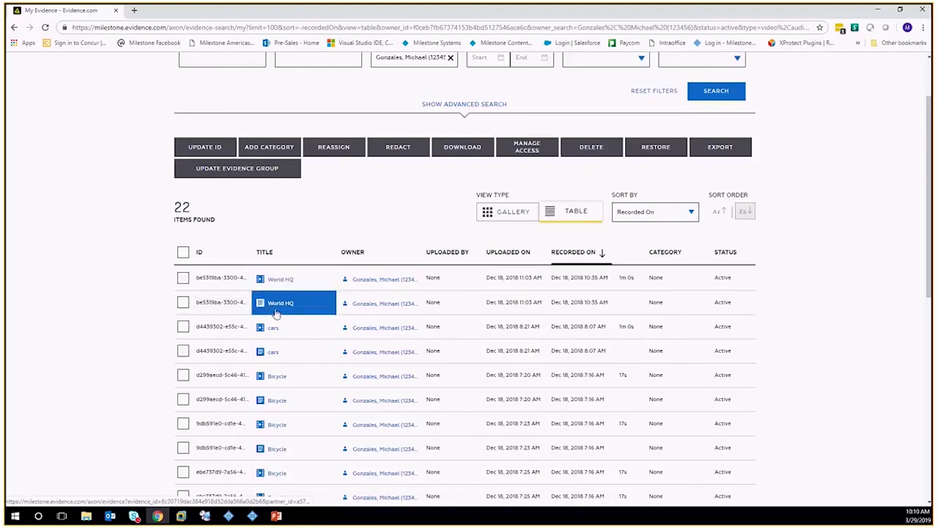
{"action": "left_click", "coordinate": [282, 290]}
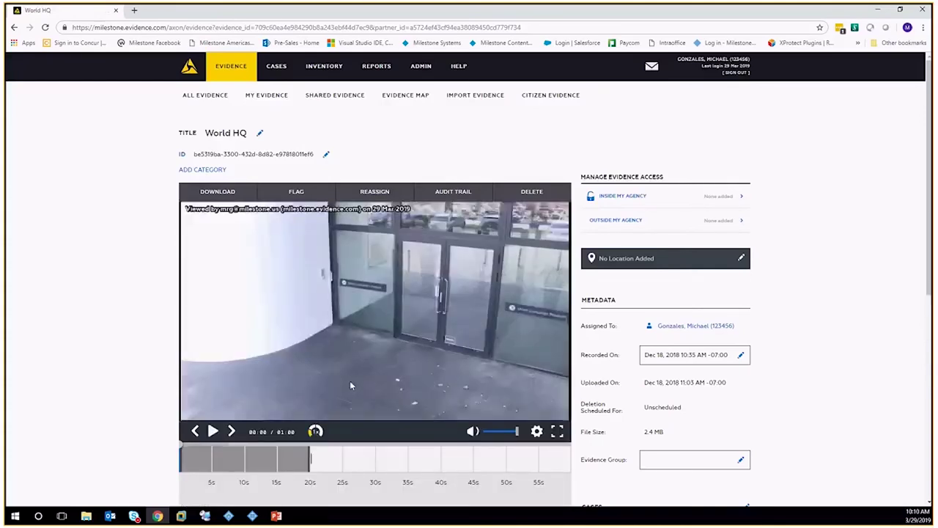
{"action": "left_click", "coordinate": [213, 432]}
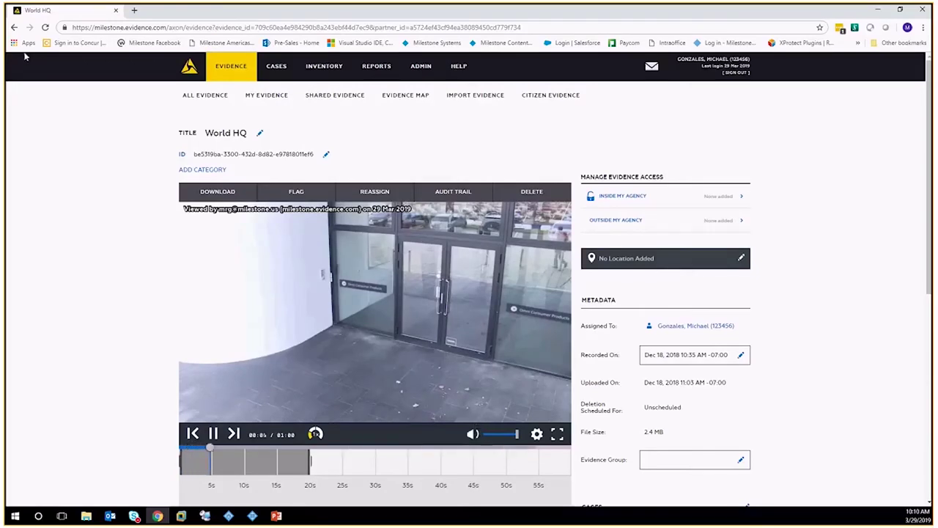
{"action": "left_click", "coordinate": [13, 28]}
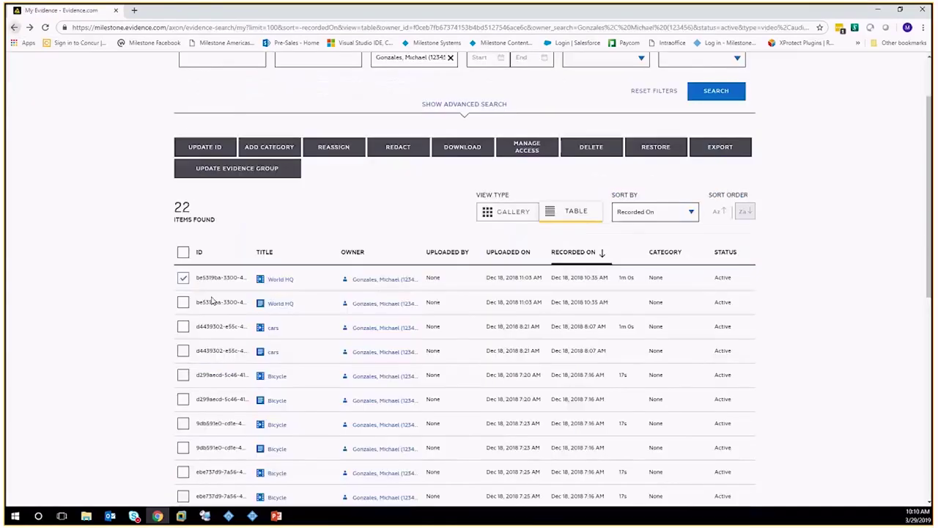
View the export audit log in the World HQ document evidence and return to the evidence list.
{"action": "left_click", "coordinate": [281, 304]}
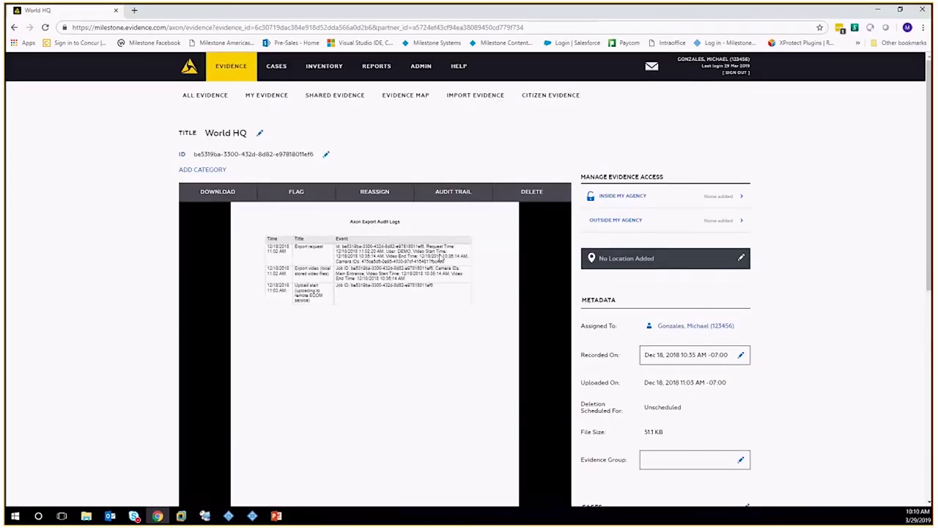
{"action": "left_click", "coordinate": [14, 27]}
{"action": "left_click", "coordinate": [322, 356]}
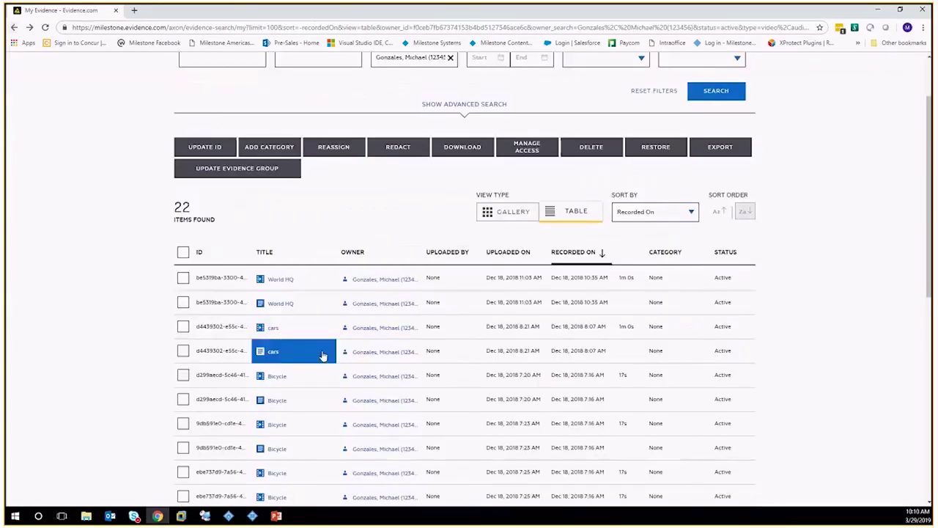
Open an Office BLDG item further down the evidence list, and return to the start of the list.
{"action": "scroll", "coordinate": [290, 385], "scroll_direction": "down", "scroll_amount": 2}
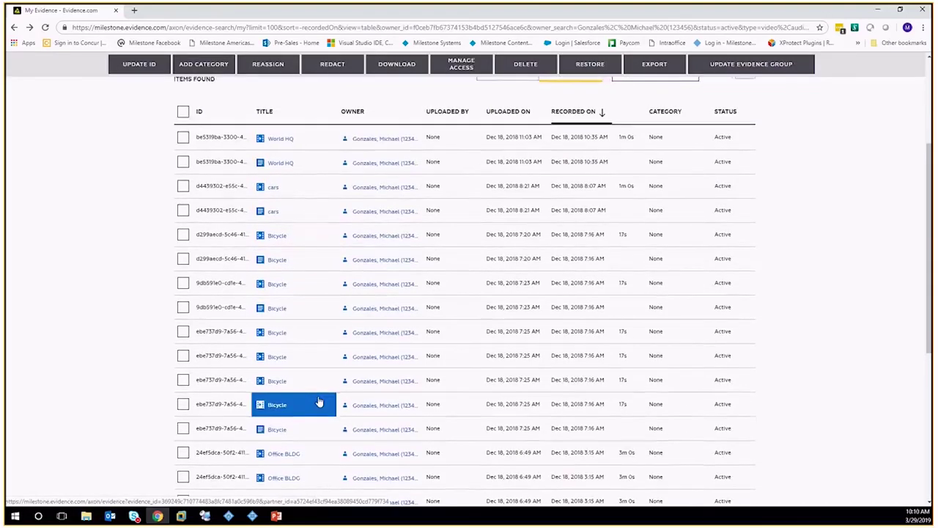
{"action": "scroll", "coordinate": [293, 435], "scroll_direction": "down", "scroll_amount": 1}
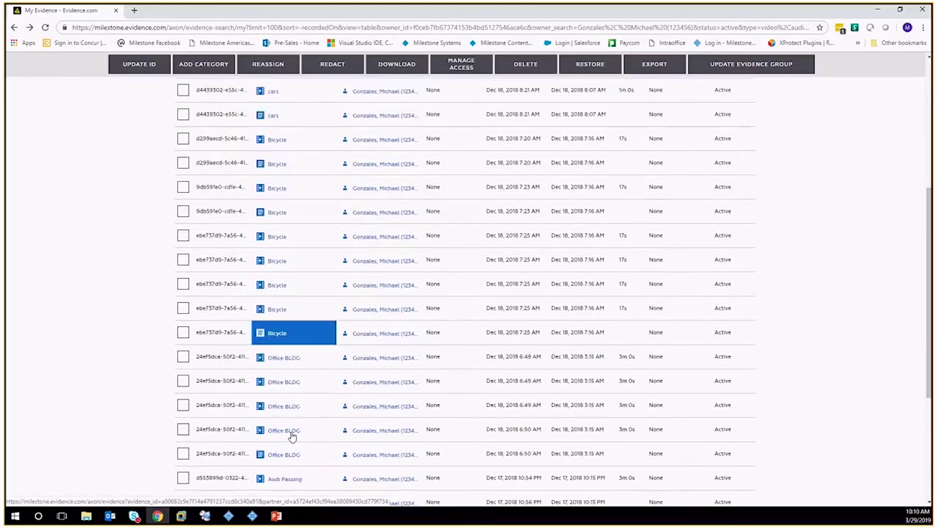
{"action": "left_click", "coordinate": [292, 453]}
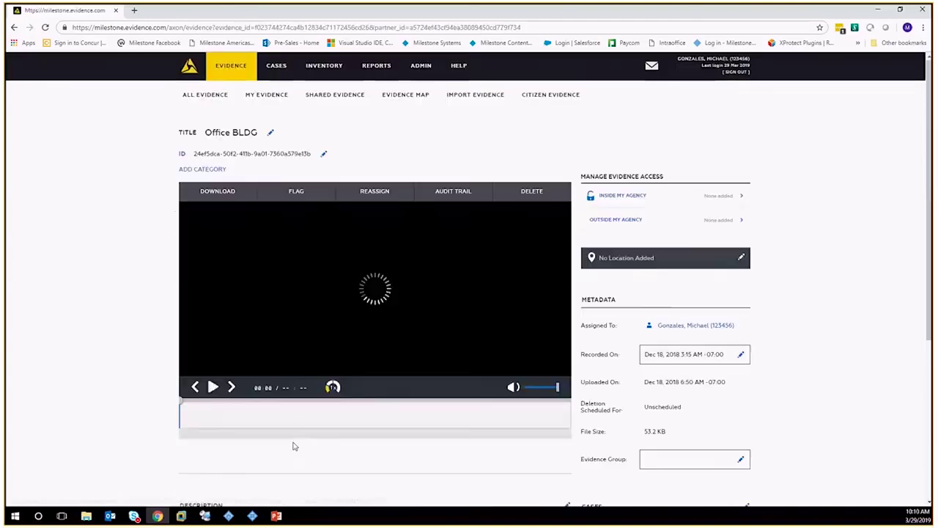
{"action": "left_click", "coordinate": [14, 27]}
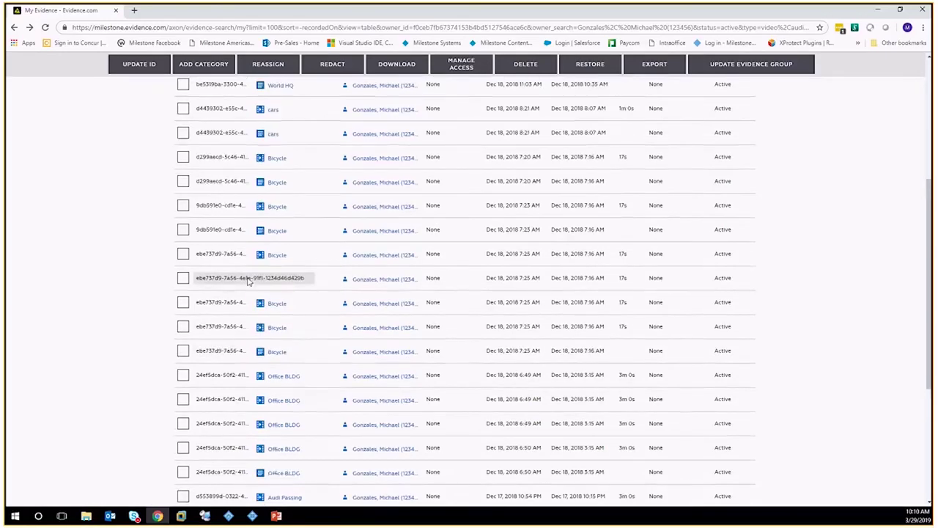
{"action": "scroll", "coordinate": [449, 258], "scroll_direction": "up", "scroll_amount": 4}
{"action": "scroll", "coordinate": [449, 257], "scroll_direction": "up", "scroll_amount": 1}
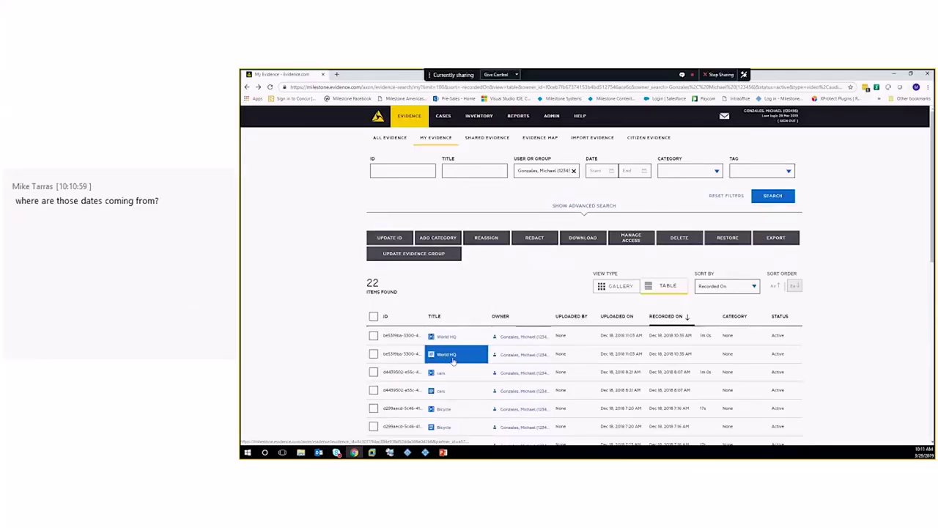
View the export audit log in the second World HQ evidence item, and open the API access client settings in Evidence.com administration.
{"action": "left_click", "coordinate": [453, 359]}
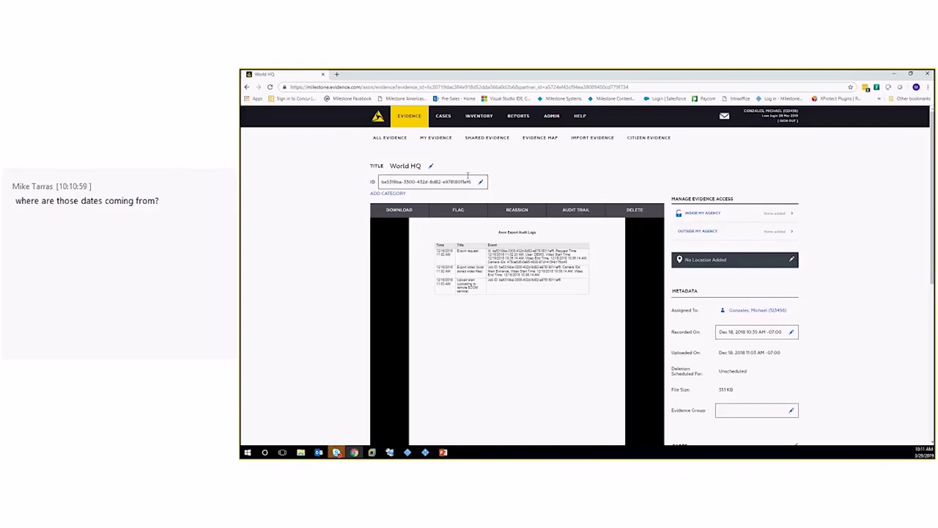
{"action": "left_click", "coordinate": [552, 116]}
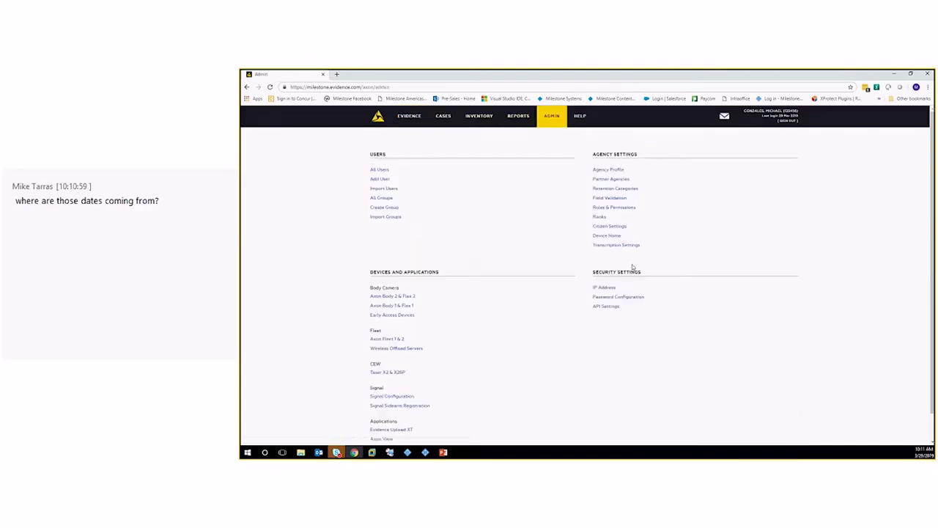
{"action": "left_click", "coordinate": [606, 306]}
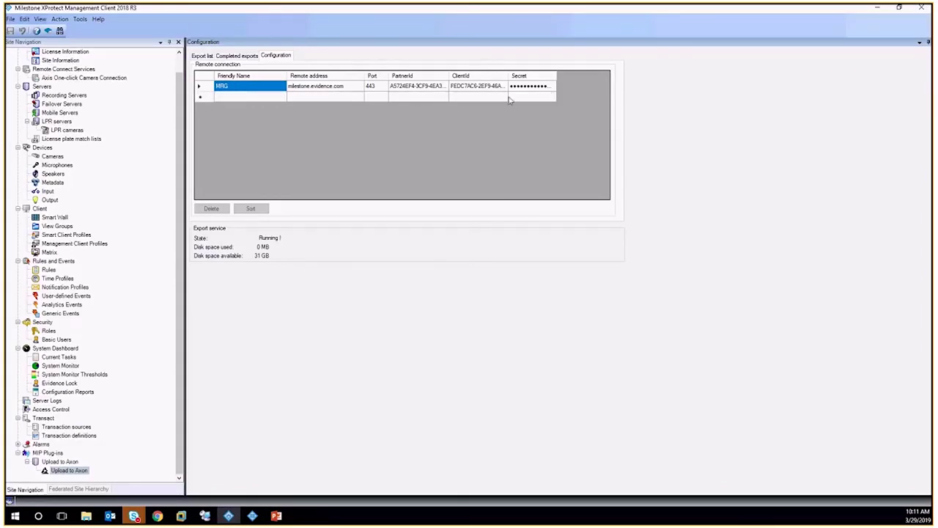
Leave the Management Client, check the Upload to Axon export settings in Smart Client, and return to the API access clients in Chrome.
{"action": "left_click", "coordinate": [880, 11]}
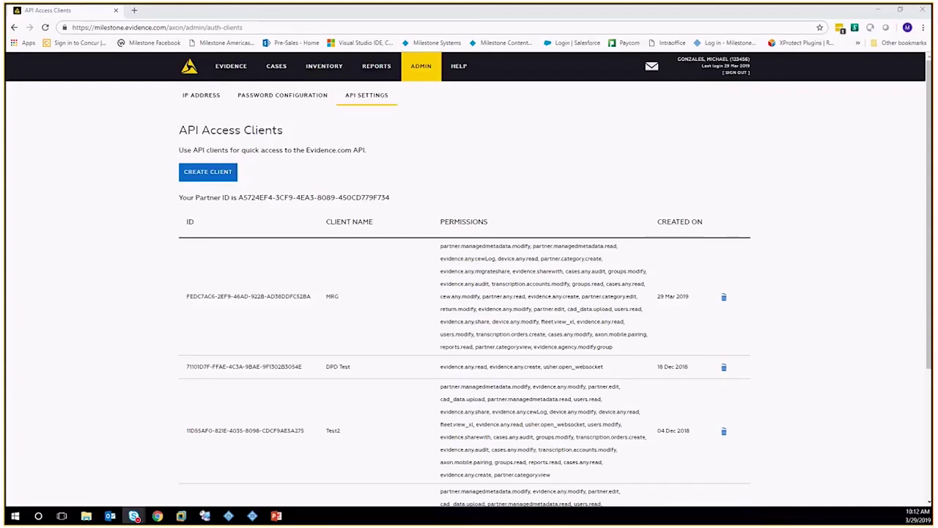
{"action": "left_click", "coordinate": [252, 518]}
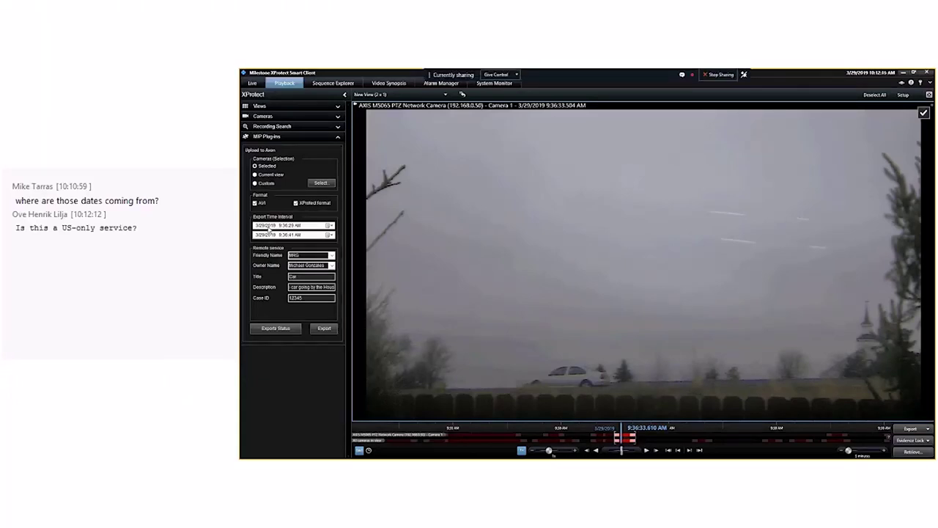
{"action": "left_click", "coordinate": [902, 73]}
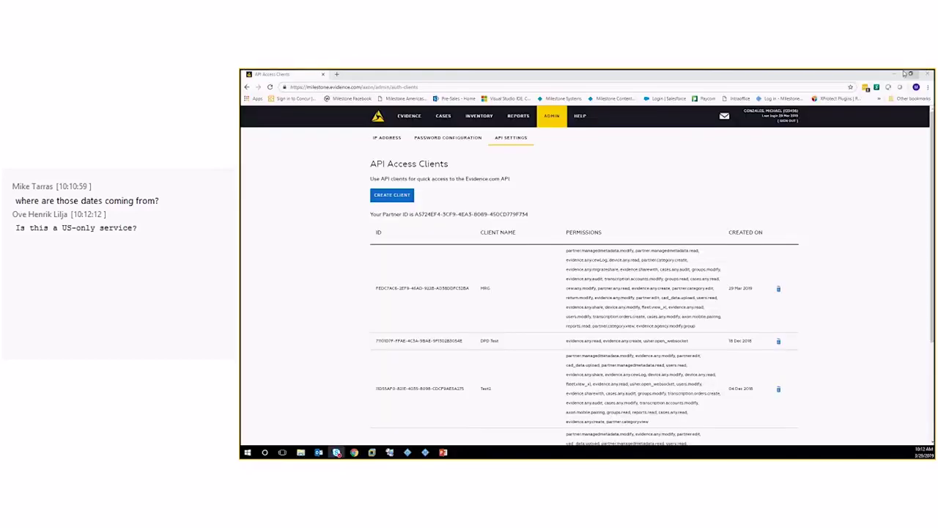